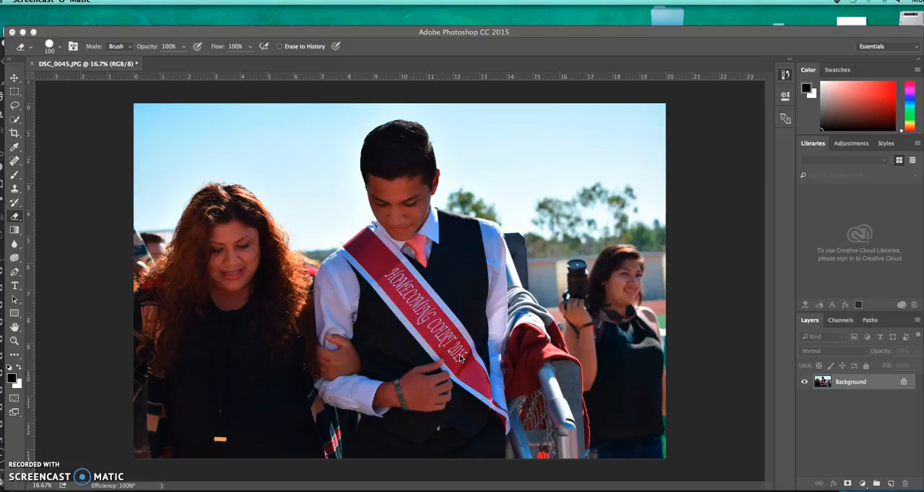
# Duplicate the Background layer as Background copy within the same document and select the copy.
pyautogui.click(120, 36)
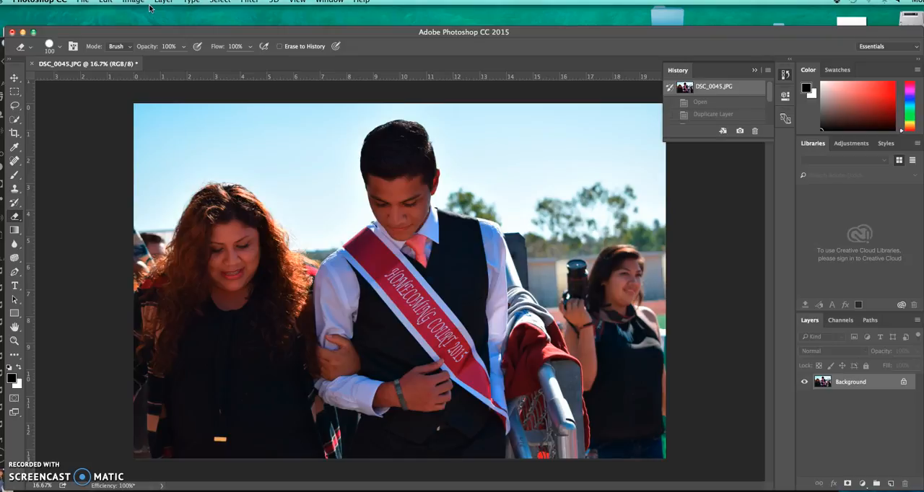
pyautogui.click(193, 30)
pyautogui.click(163, 1)
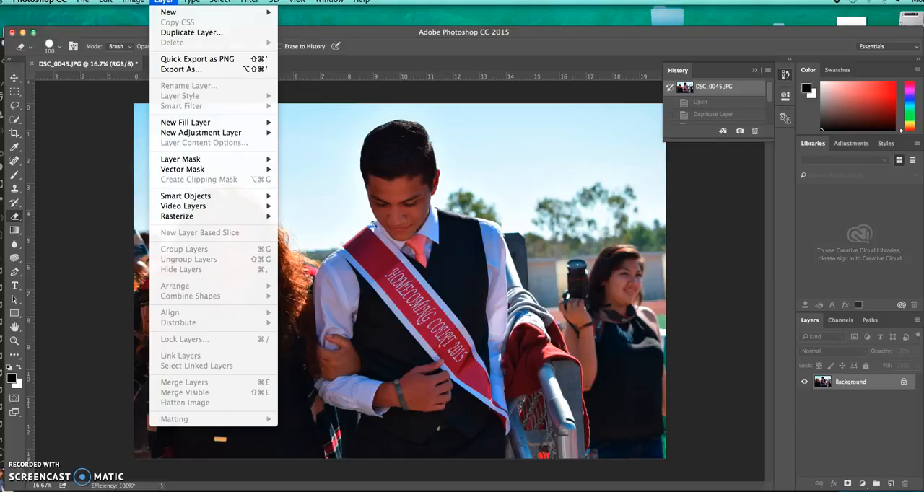
pyautogui.click(178, 32)
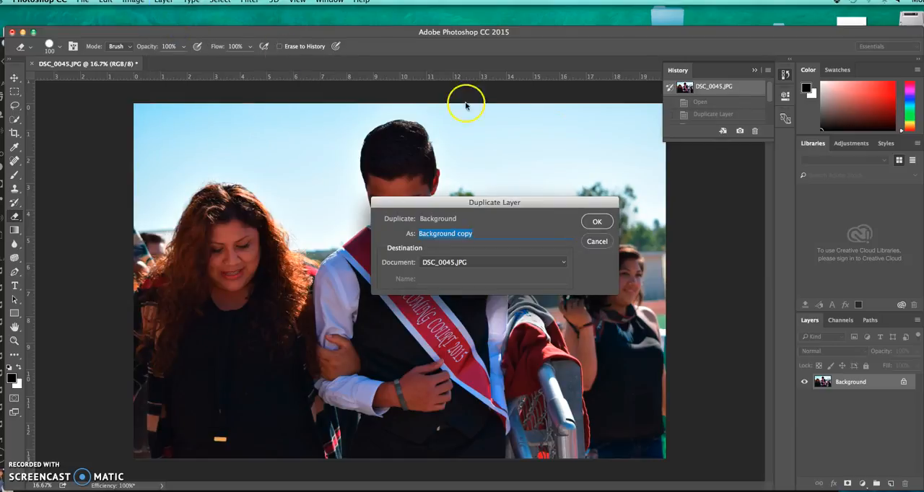
pyautogui.click(598, 221)
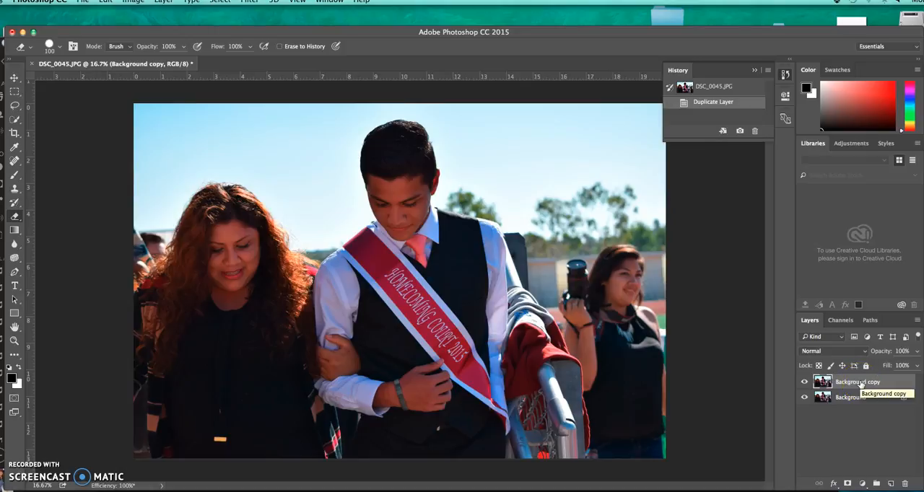
pyautogui.click(861, 385)
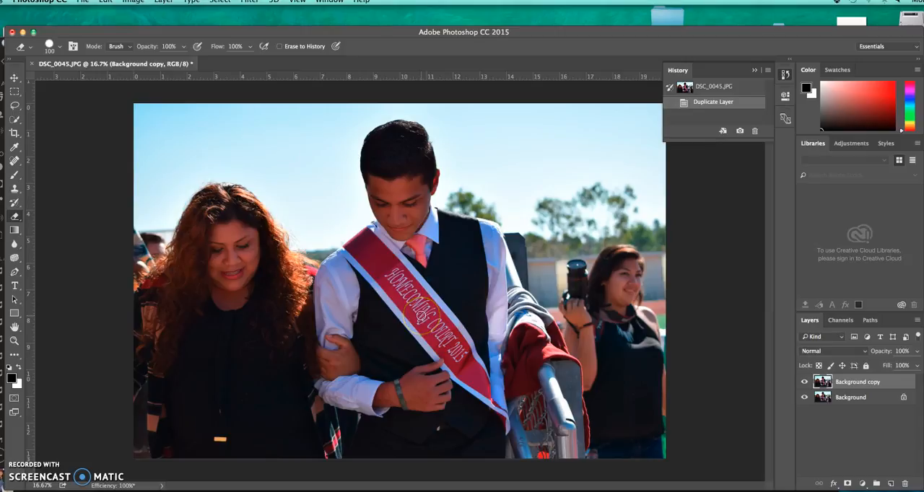
# Apply a Black & White adjustment with the Lighter preset to the Background copy layer.
pyautogui.click(133, 0)
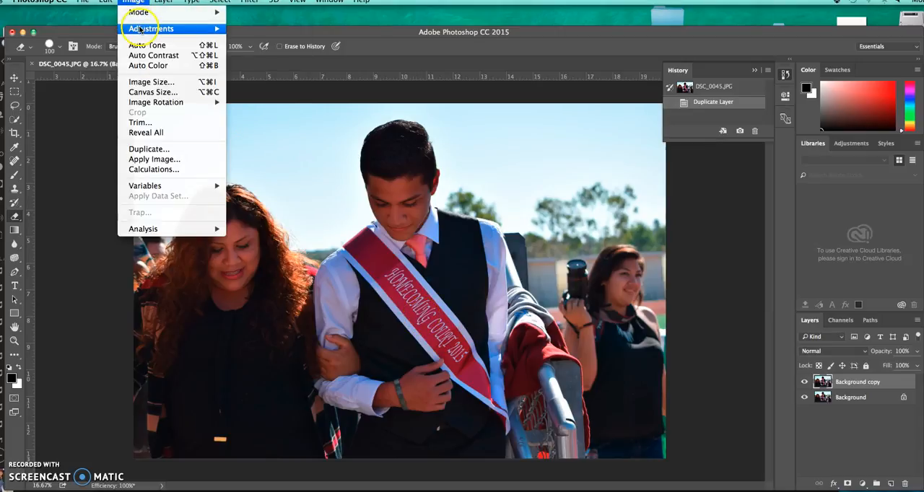
pyautogui.moveTo(143, 31)
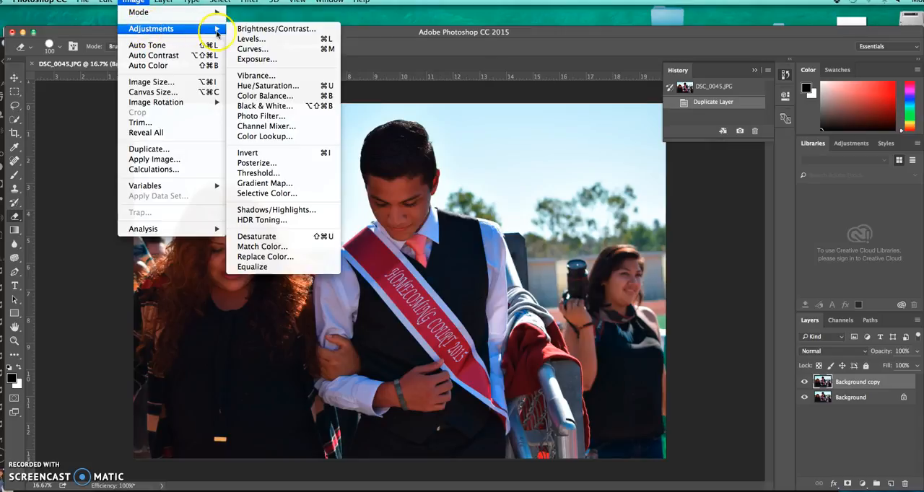
pyautogui.click(246, 107)
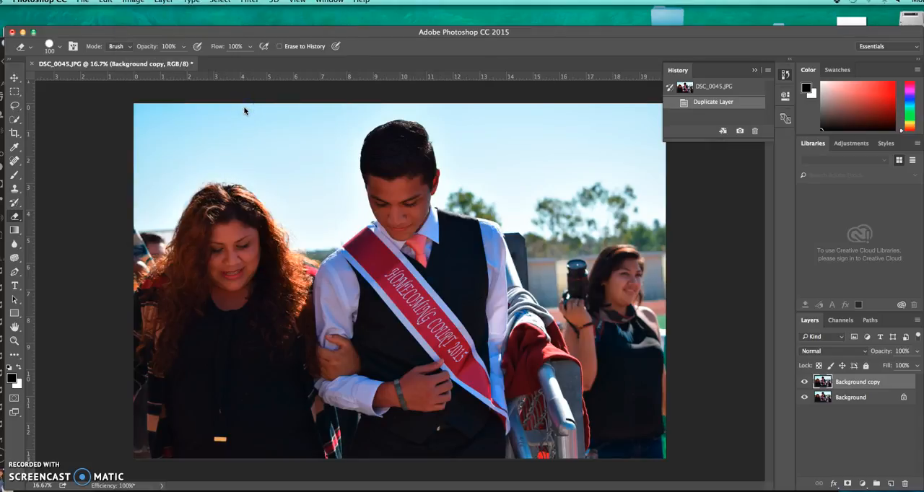
pyautogui.moveTo(433, 127); pyautogui.dragTo(579, 119)
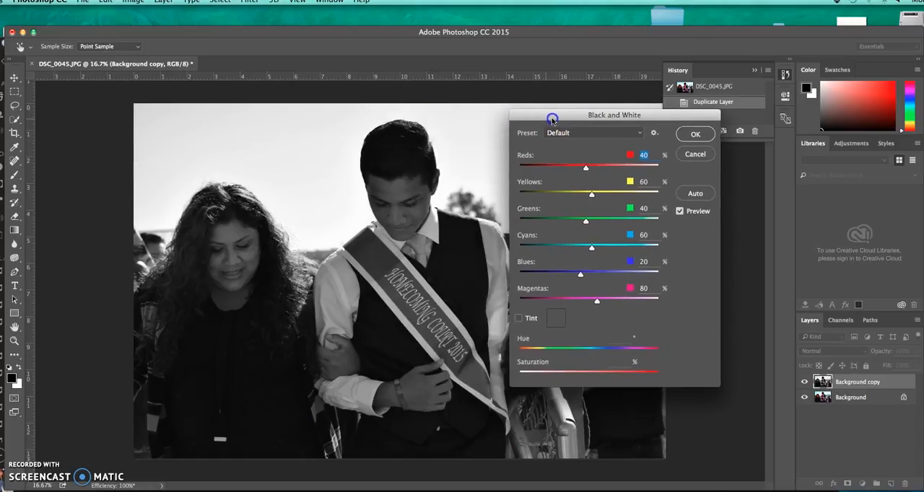
pyautogui.click(639, 134)
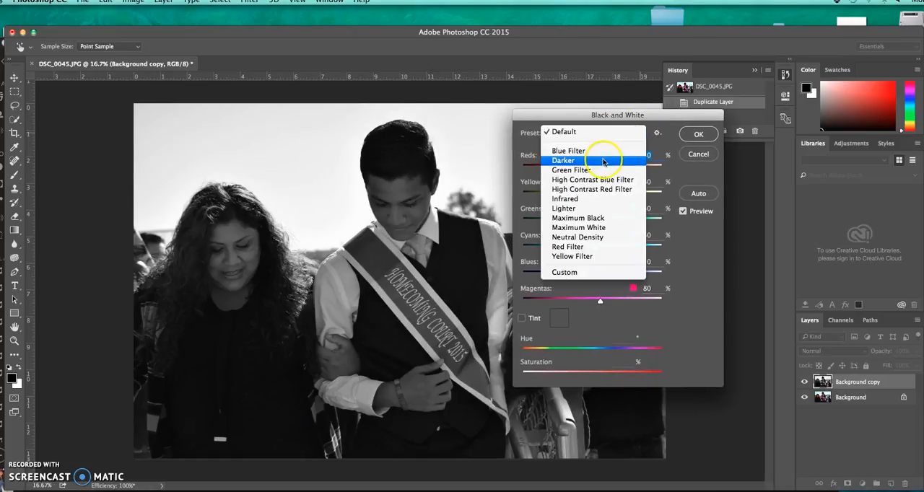
pyautogui.click(590, 240)
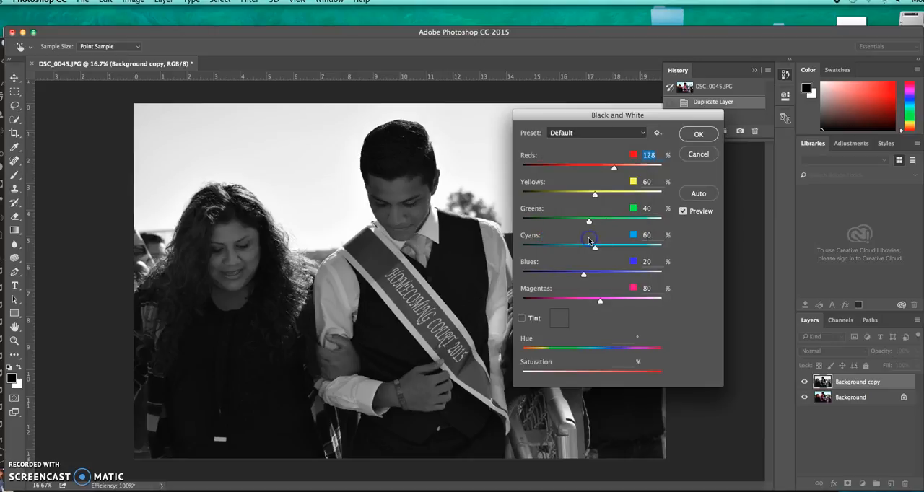
pyautogui.click(641, 134)
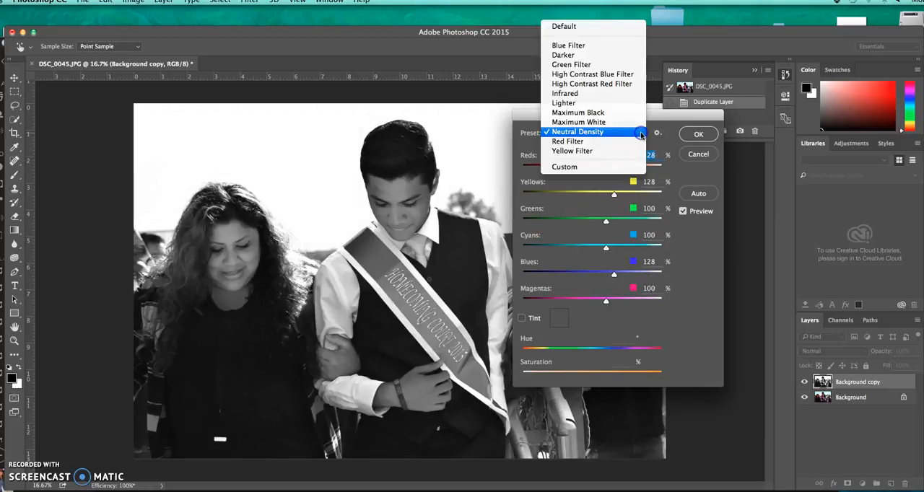
pyautogui.click(577, 107)
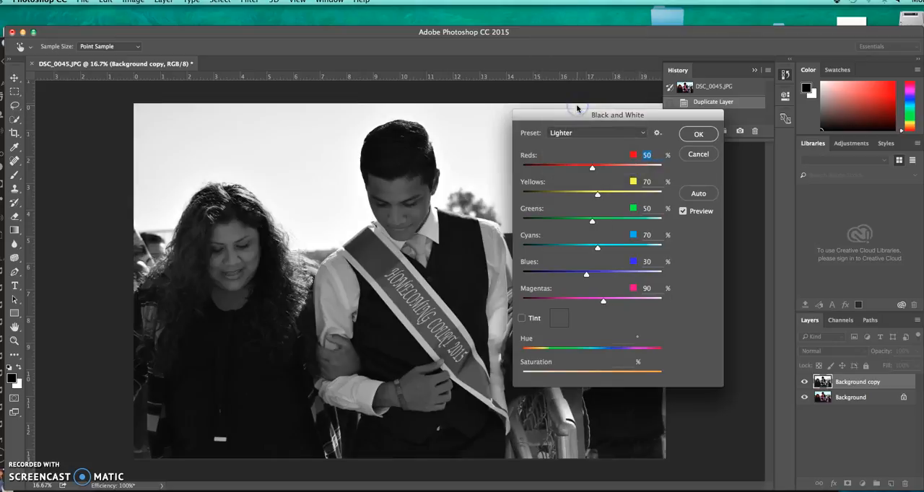
pyautogui.click(692, 134)
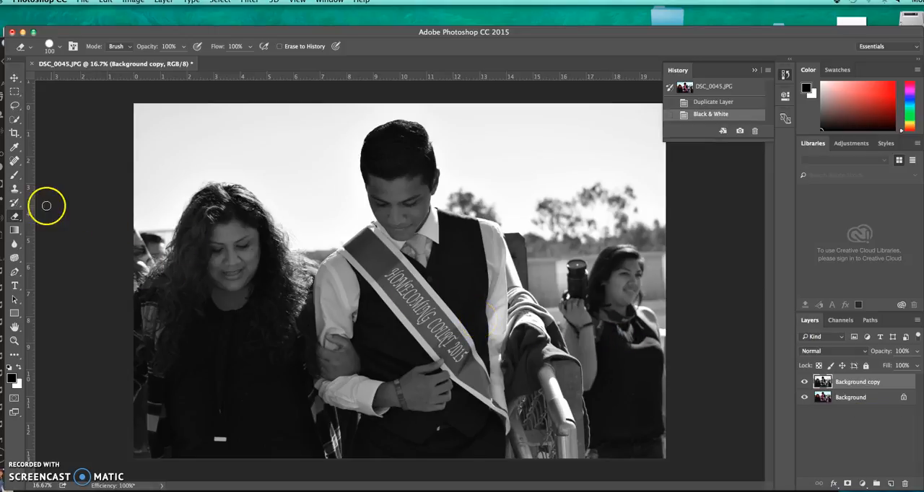
# Erase the grayscale copy over the sash from the shoulder down through the lettering to reveal its red color.
pyautogui.click(15, 215)
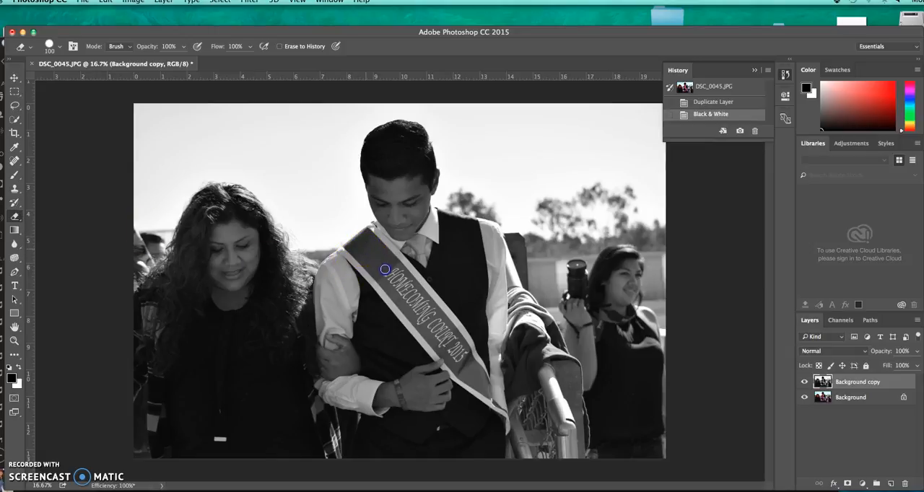
pyautogui.moveTo(369, 251)
pyautogui.mouseDown()
pyautogui.moveTo(406, 294)
pyautogui.moveTo(370, 237)
pyautogui.moveTo(357, 245)
pyautogui.moveTo(397, 279)
pyautogui.moveTo(365, 235)
pyautogui.moveTo(348, 245)
pyautogui.moveTo(368, 266)
pyautogui.mouseUp()
pyautogui.moveTo(367, 266); pyautogui.dragTo(363, 258)
pyautogui.moveTo(363, 257)
pyautogui.mouseDown()
pyautogui.moveTo(408, 314)
pyautogui.moveTo(391, 276)
pyautogui.moveTo(410, 292)
pyautogui.moveTo(397, 270)
pyautogui.moveTo(419, 303)
pyautogui.mouseUp()
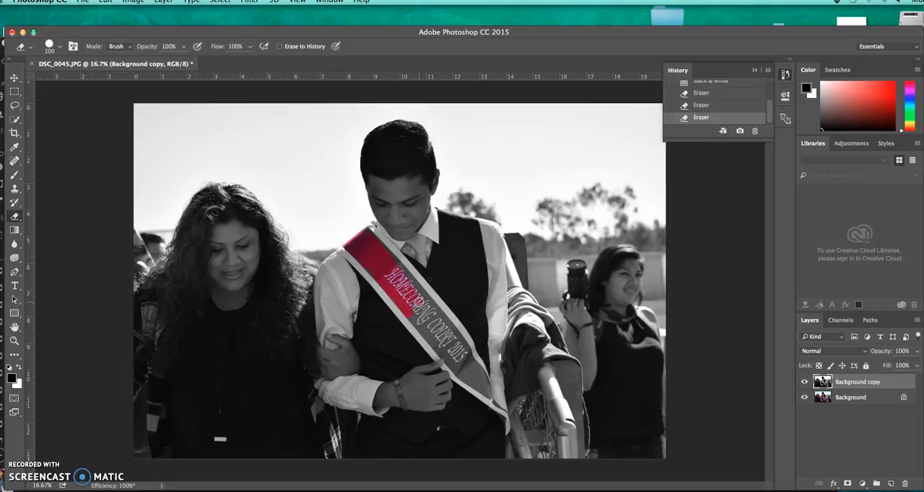
pyautogui.moveTo(419, 304)
pyautogui.mouseDown()
pyautogui.moveTo(420, 319)
pyautogui.moveTo(426, 311)
pyautogui.moveTo(436, 325)
pyautogui.moveTo(425, 320)
pyautogui.mouseUp()
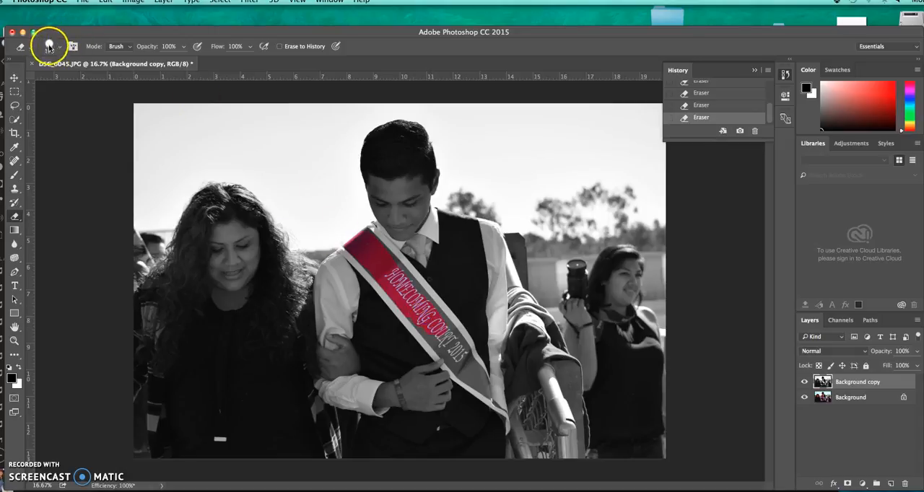
# Set the eraser to a hard round brush of 182 px and erase over the rest of the sash lettering.
pyautogui.click(59, 48)
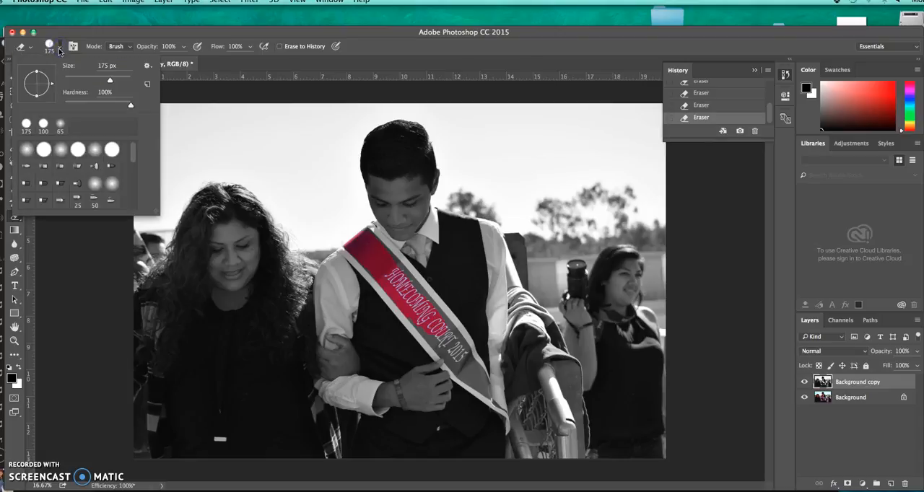
pyautogui.click(44, 149)
pyautogui.moveTo(109, 79); pyautogui.dragTo(111, 83)
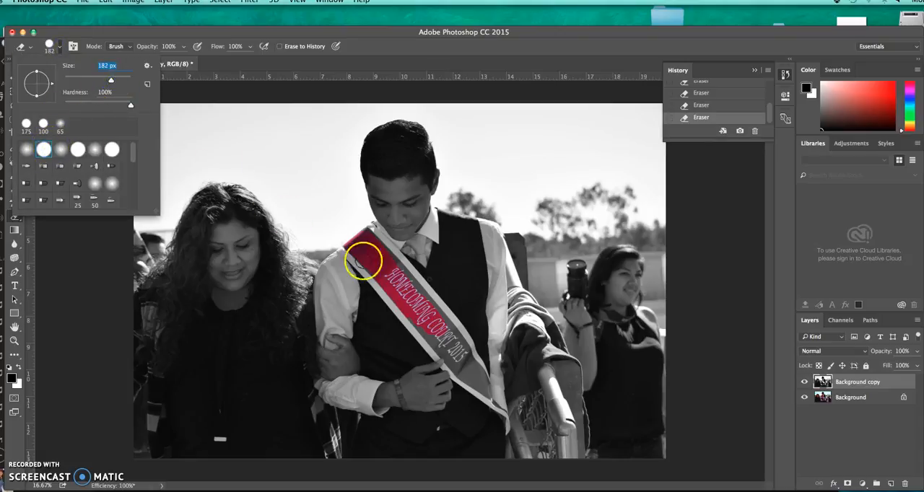
pyautogui.click(402, 281)
pyautogui.moveTo(406, 283)
pyautogui.mouseDown()
pyautogui.moveTo(451, 345)
pyautogui.moveTo(421, 322)
pyautogui.moveTo(472, 377)
pyautogui.moveTo(460, 345)
pyautogui.moveTo(405, 276)
pyautogui.moveTo(379, 252)
pyautogui.moveTo(366, 262)
pyautogui.moveTo(378, 269)
pyautogui.moveTo(372, 248)
pyautogui.moveTo(424, 320)
pyautogui.mouseUp()
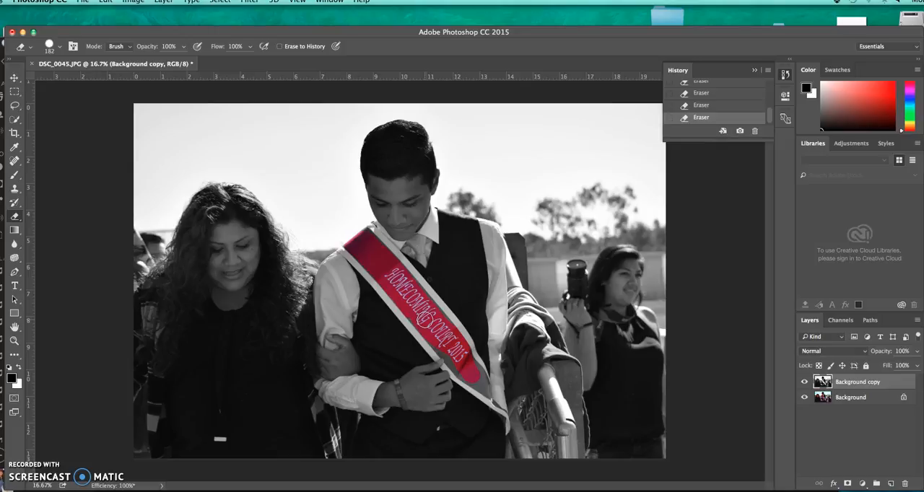
# Erase the gray strip between the red area and the sash's upper white border, working from the lower end up.
pyautogui.scroll(1, 425, 320)
pyautogui.scroll(1, 425, 320)
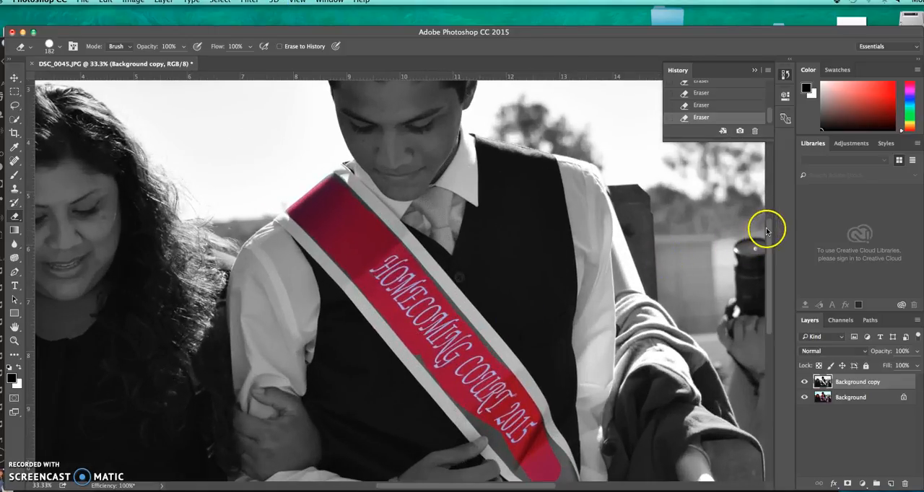
pyautogui.moveTo(769, 228); pyautogui.dragTo(770, 269)
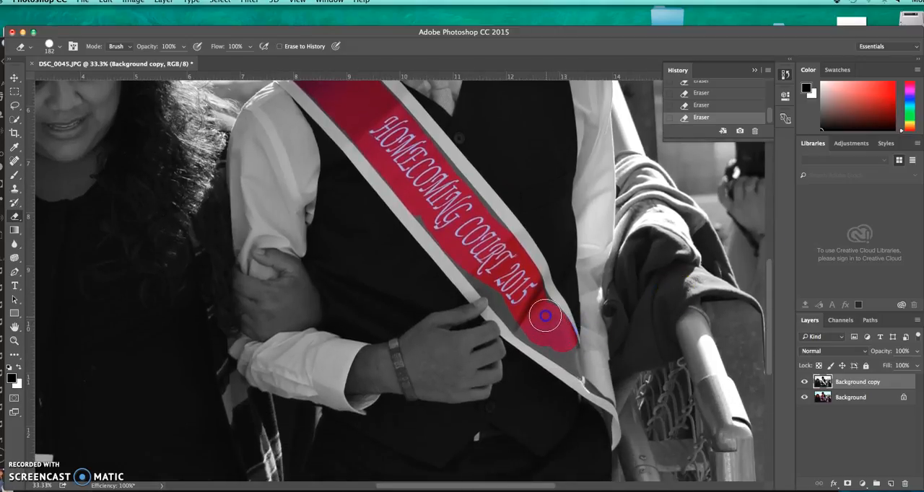
pyautogui.moveTo(527, 304)
pyautogui.mouseDown()
pyautogui.moveTo(559, 344)
pyautogui.moveTo(517, 314)
pyautogui.moveTo(474, 258)
pyautogui.mouseUp()
pyautogui.moveTo(471, 225)
pyautogui.mouseDown()
pyautogui.moveTo(472, 215)
pyautogui.moveTo(495, 244)
pyautogui.moveTo(403, 137)
pyautogui.moveTo(422, 153)
pyautogui.mouseUp()
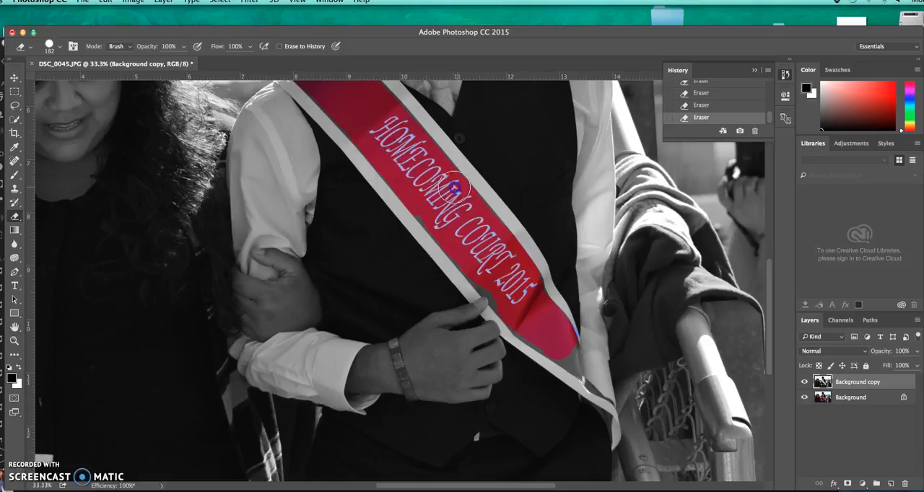
pyautogui.moveTo(426, 153)
pyautogui.mouseDown()
pyautogui.moveTo(426, 203)
pyautogui.moveTo(481, 258)
pyautogui.moveTo(412, 142)
pyautogui.moveTo(366, 127)
pyautogui.moveTo(348, 110)
pyautogui.mouseUp()
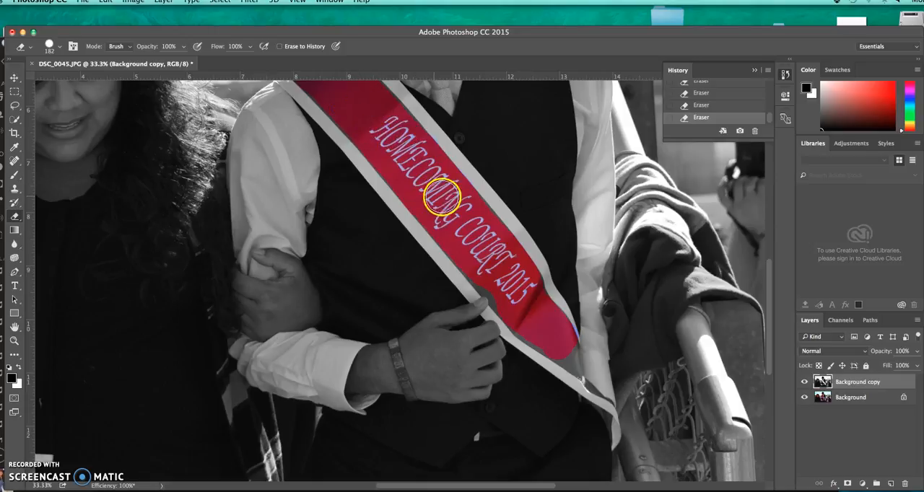
# Undo the last eraser stroke and erase the gray remnants along the sash's lower border down past the hand.
pyautogui.click(107, 2)
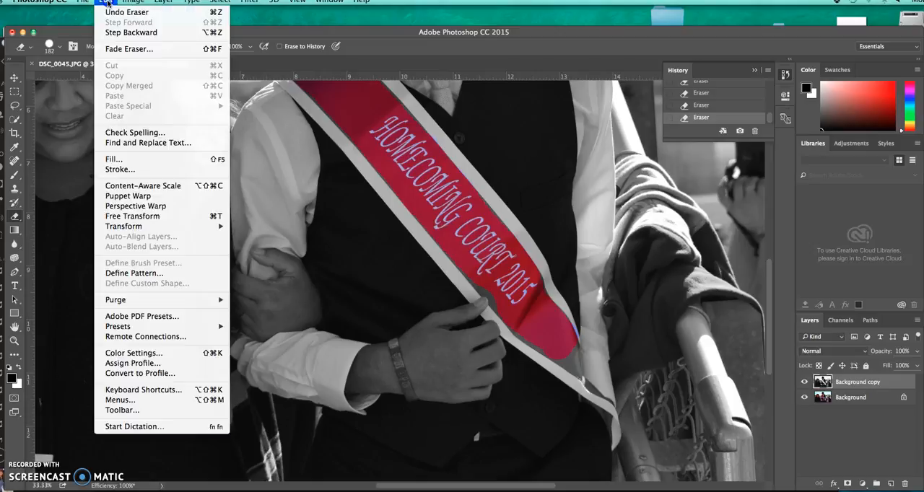
pyautogui.click(117, 33)
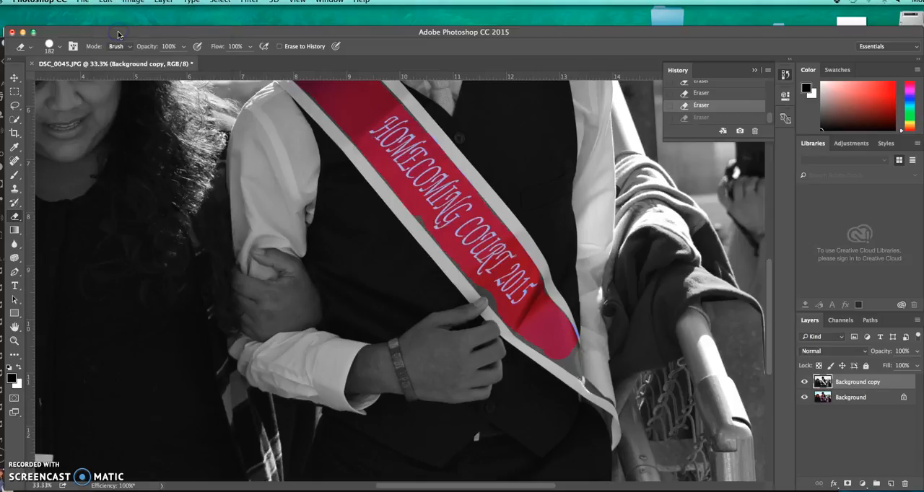
pyautogui.moveTo(428, 207); pyautogui.dragTo(448, 225)
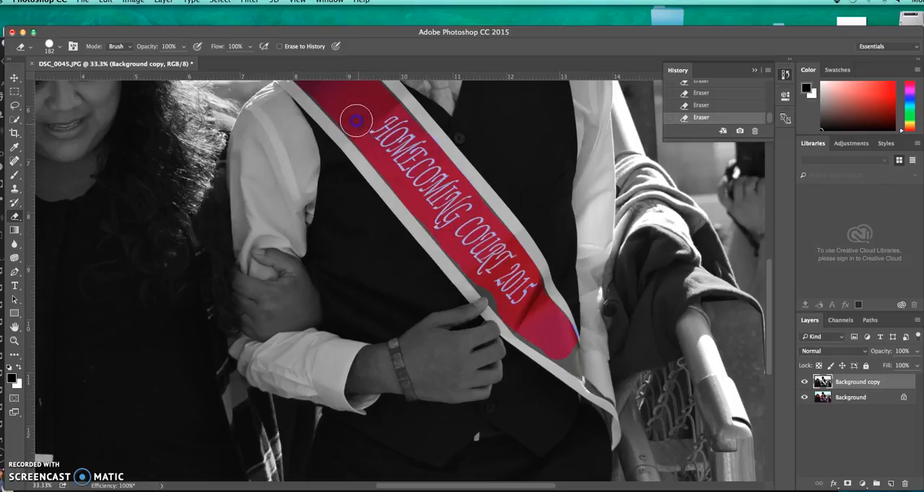
pyautogui.moveTo(413, 164)
pyautogui.mouseDown()
pyautogui.moveTo(483, 251)
pyautogui.moveTo(473, 256)
pyautogui.mouseUp()
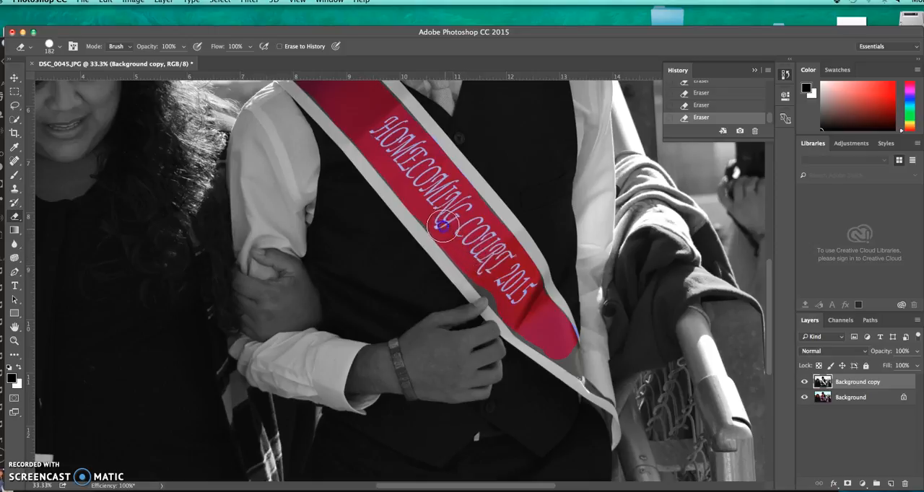
pyautogui.click(491, 270)
pyautogui.moveTo(491, 278)
pyautogui.mouseDown()
pyautogui.moveTo(479, 267)
pyautogui.moveTo(489, 269)
pyautogui.mouseUp()
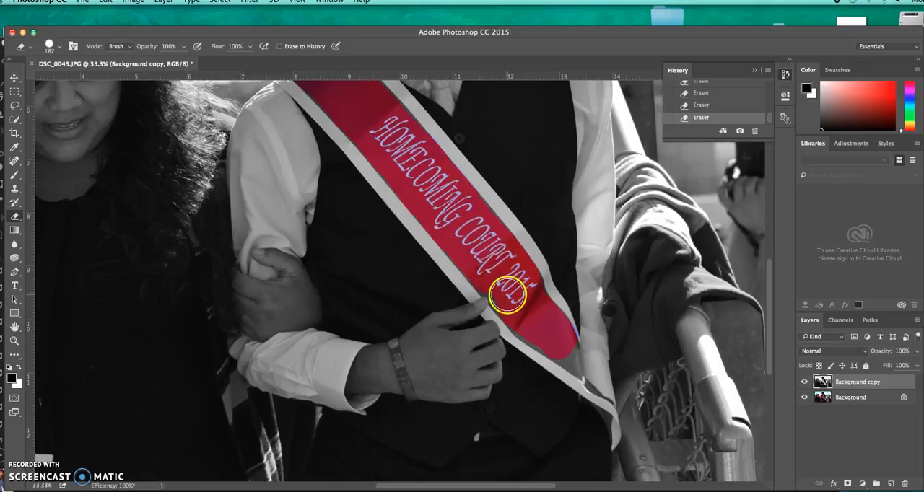
pyautogui.moveTo(508, 298); pyautogui.dragTo(490, 277)
pyautogui.moveTo(560, 345); pyautogui.dragTo(508, 303)
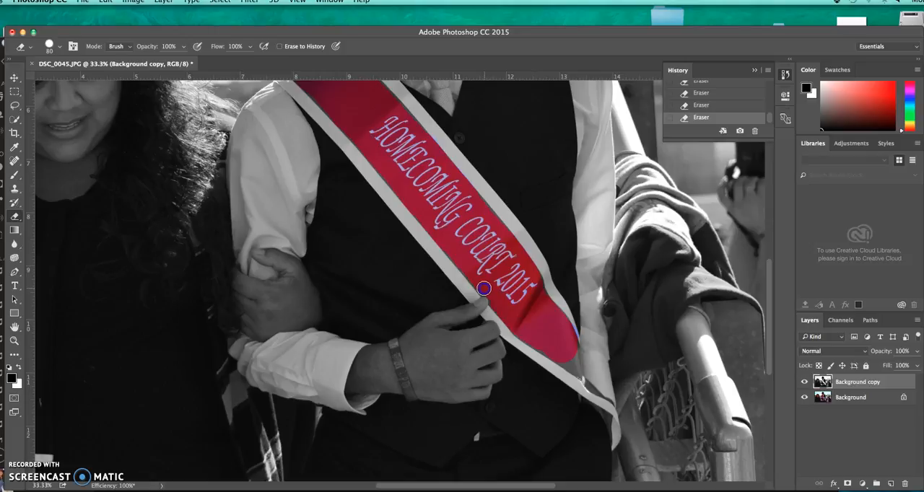
# Erase the remaining gray near the fingers and at the sash's lower tip with smaller eraser sizes of 80 and 40 px.
pyautogui.moveTo(482, 285)
pyautogui.mouseDown()
pyautogui.moveTo(518, 297)
pyautogui.moveTo(566, 350)
pyautogui.mouseUp()
pyautogui.click(573, 364)
pyautogui.press('super+minus')
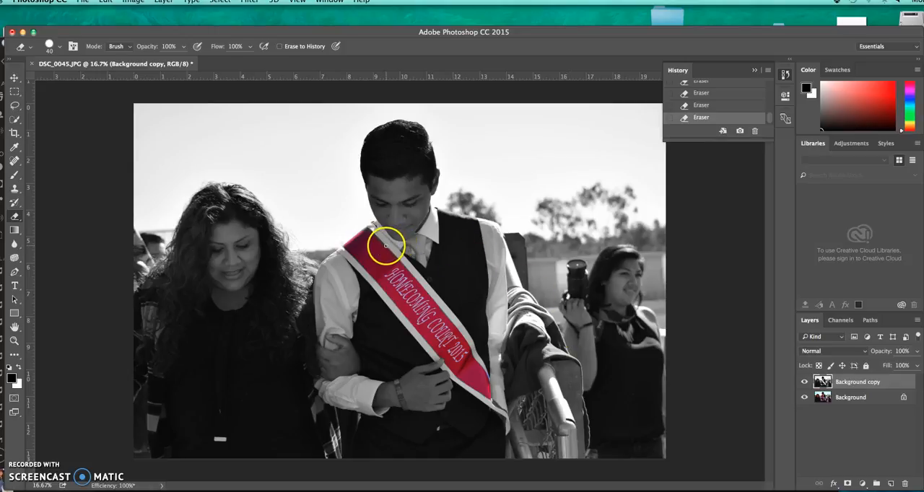
pyautogui.moveTo(387, 247); pyautogui.dragTo(385, 247)
pyautogui.click(133, 1)
pyautogui.moveTo(144, 29)
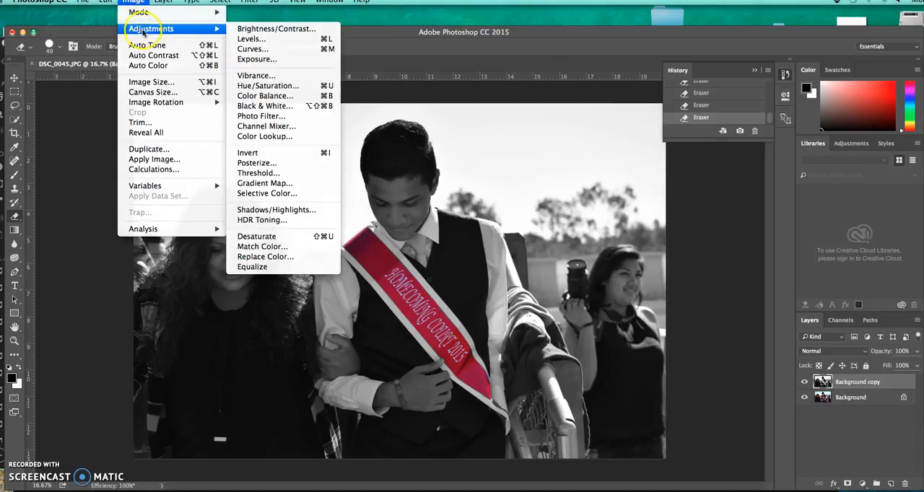
pyautogui.click(254, 97)
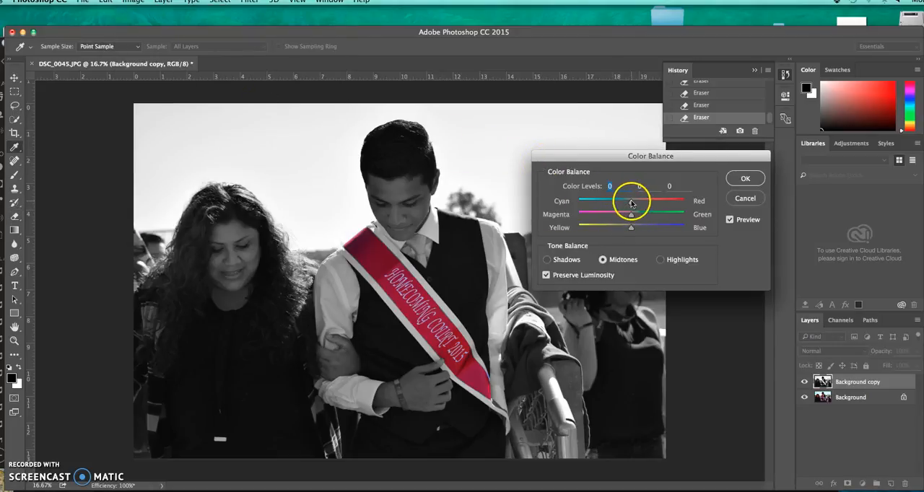
pyautogui.moveTo(631, 206); pyautogui.dragTo(632, 205)
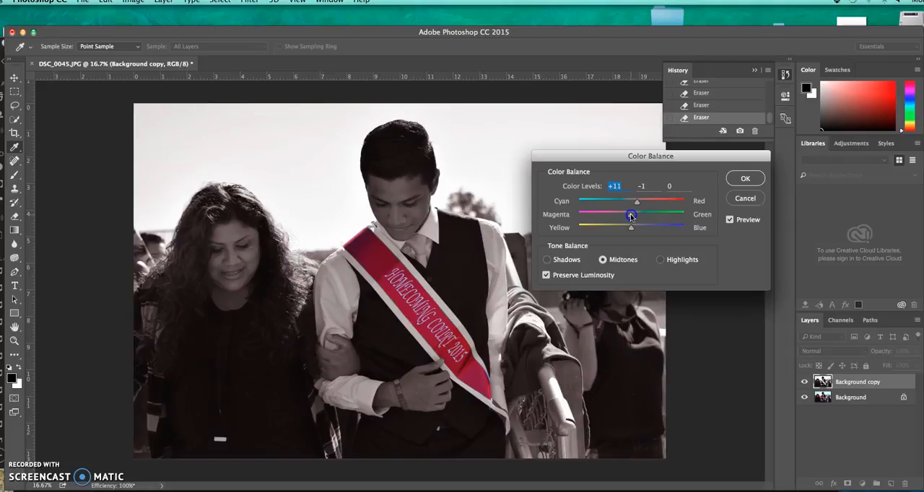
pyautogui.click(743, 198)
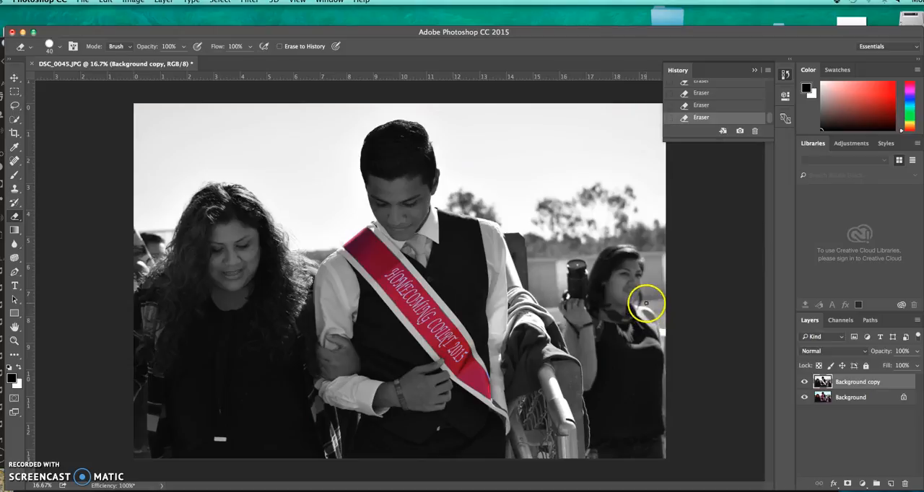
# Select the Background layer and hide and reshow it to inspect the area erased over the sash.
pyautogui.click(841, 397)
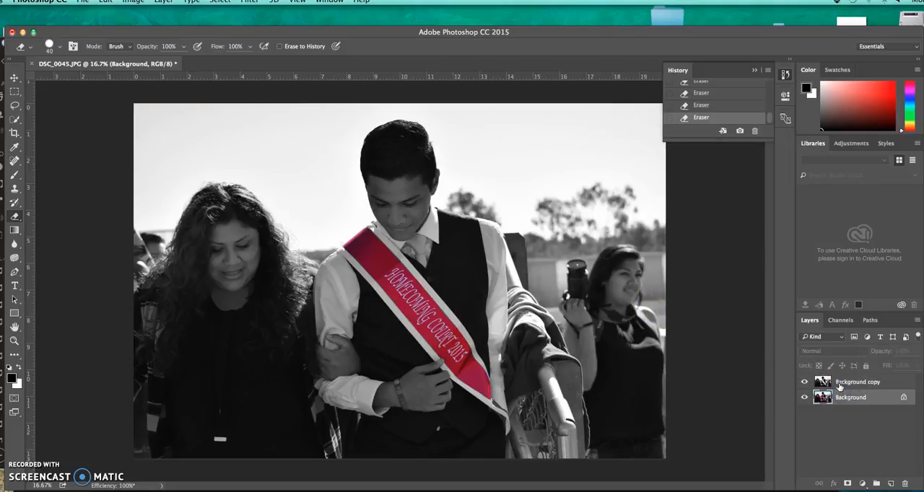
pyautogui.click(842, 383)
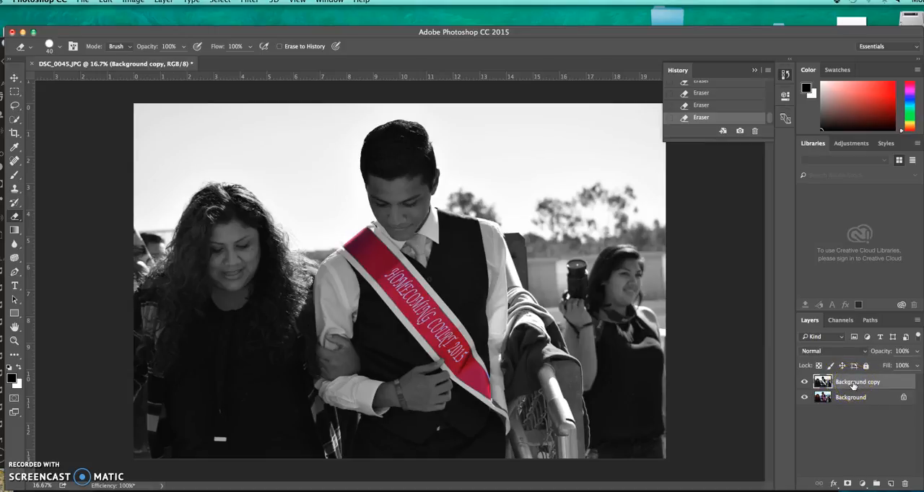
pyautogui.click(849, 398)
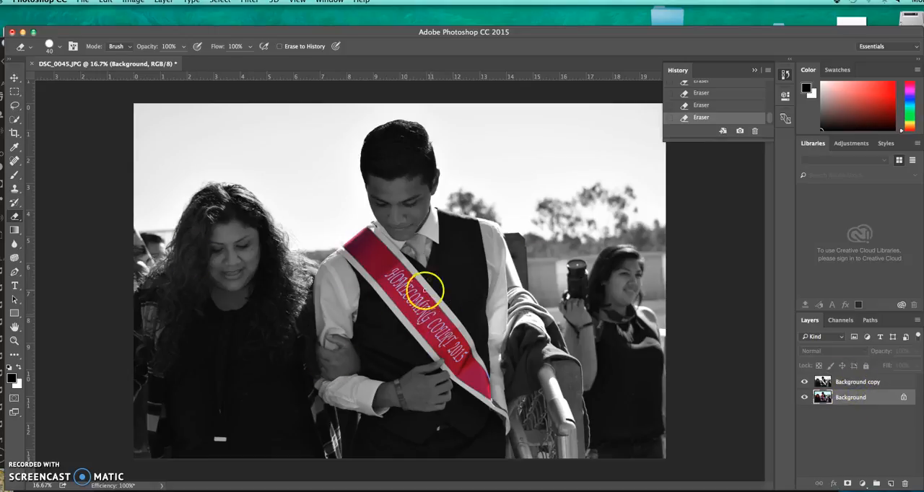
pyautogui.click(804, 397)
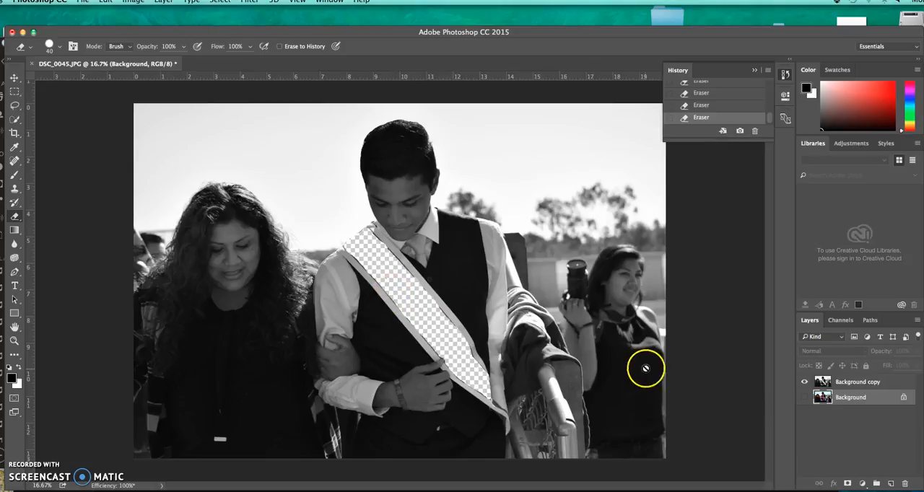
pyautogui.click(804, 397)
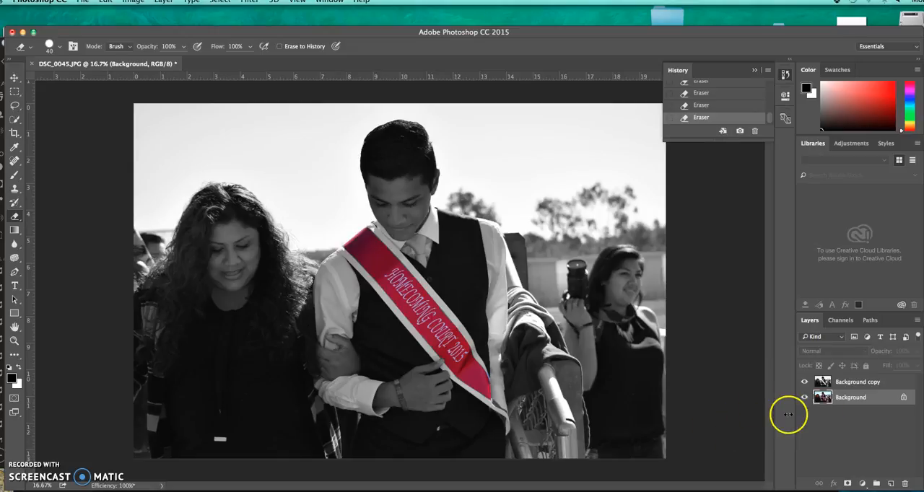
# Apply a Color Balance adjustment of +17 toward red in the midtones to the Background layer, and merge the visible layers.
pyautogui.click(132, 1)
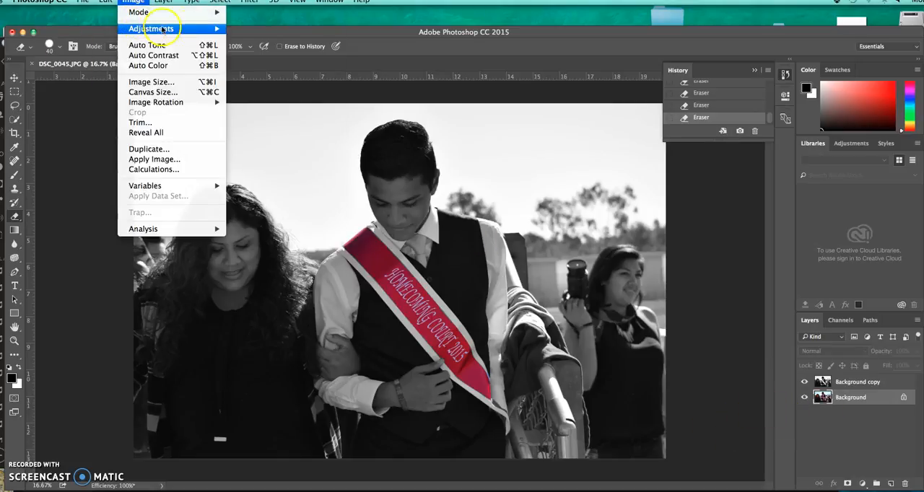
pyautogui.moveTo(161, 29)
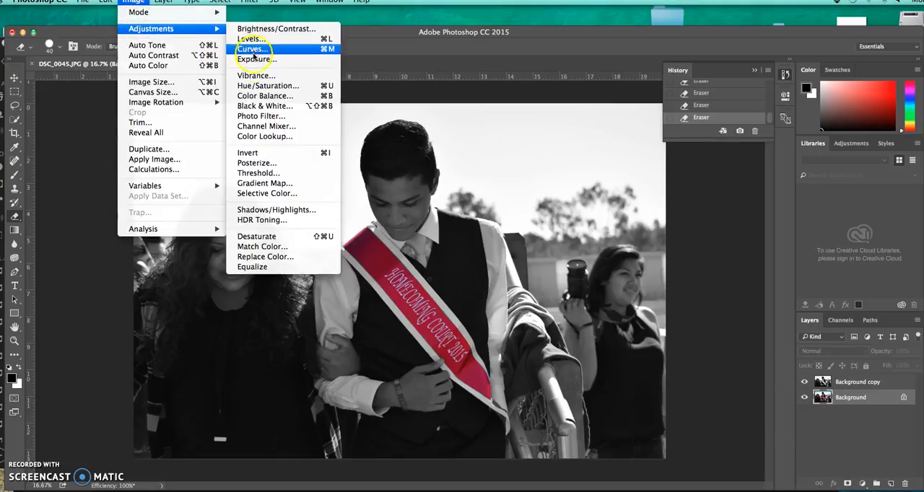
pyautogui.click(263, 96)
pyautogui.moveTo(631, 203); pyautogui.dragTo(633, 205)
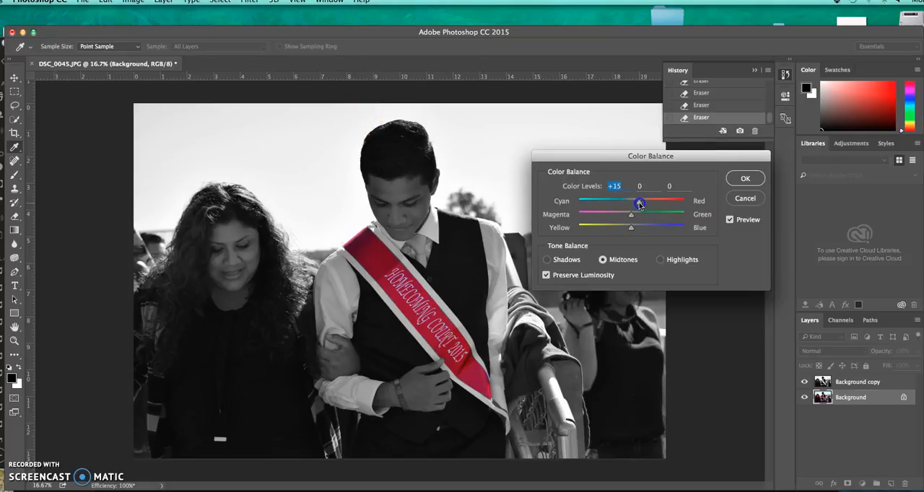
pyautogui.click(745, 179)
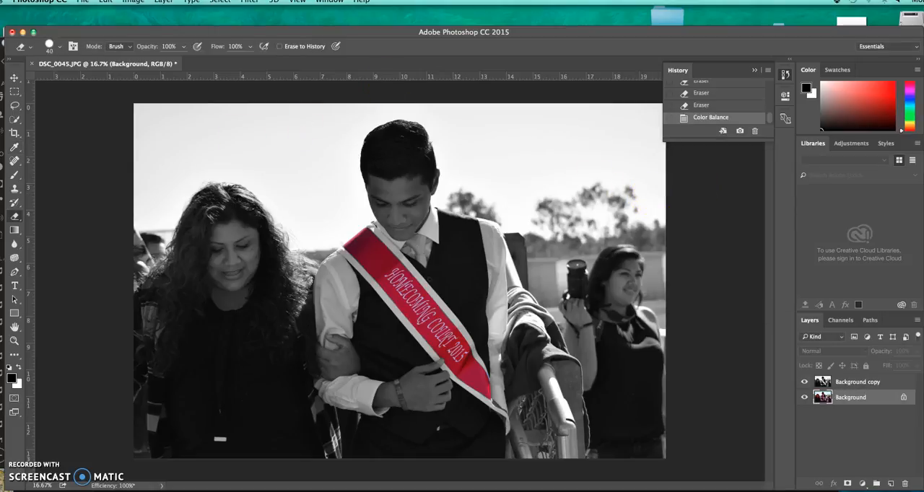
pyautogui.click(163, 2)
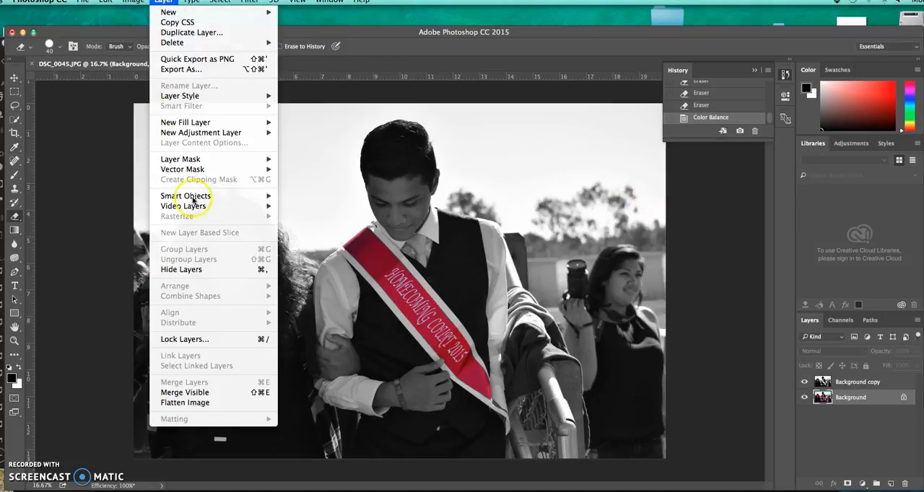
pyautogui.click(205, 393)
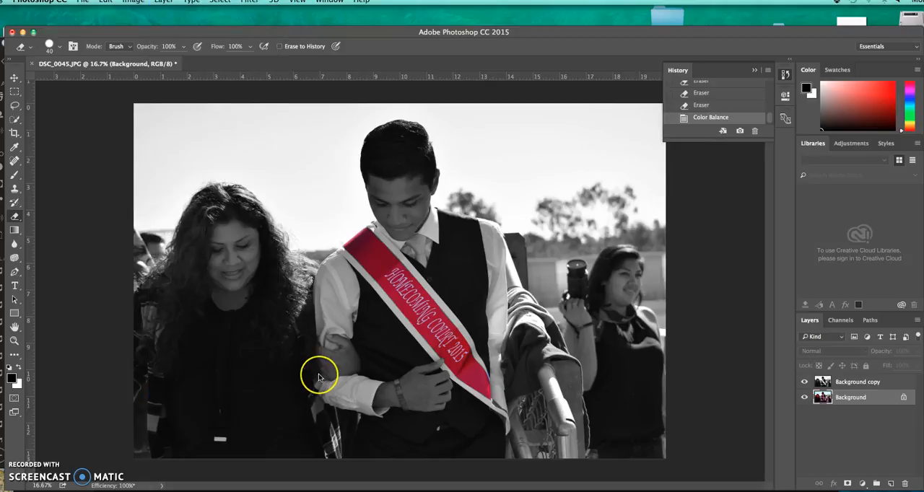
# Prepare a JPEG save named lastname-firstname-respect.jpg, browse to the shared rbv-class1 location, and cancel the save.
pyautogui.click(78, 2)
pyautogui.click(92, 111)
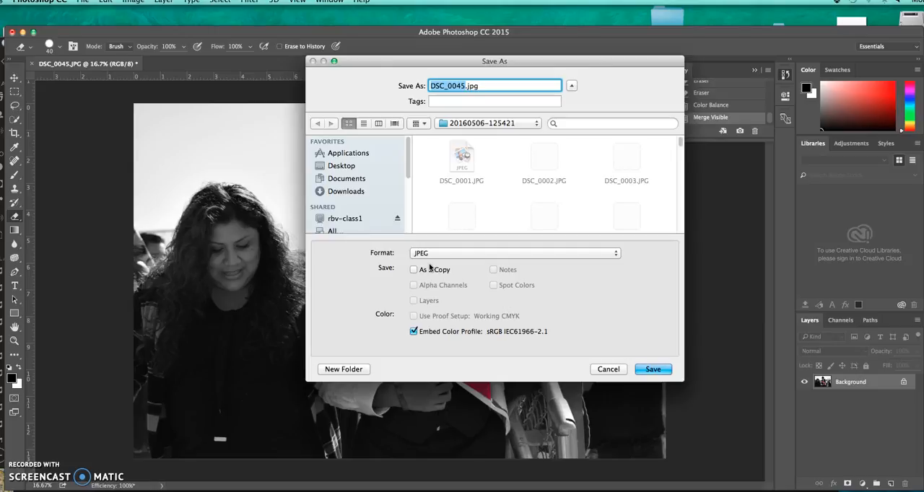
pyautogui.write('lastname-firstname-')
pyautogui.write('ref')
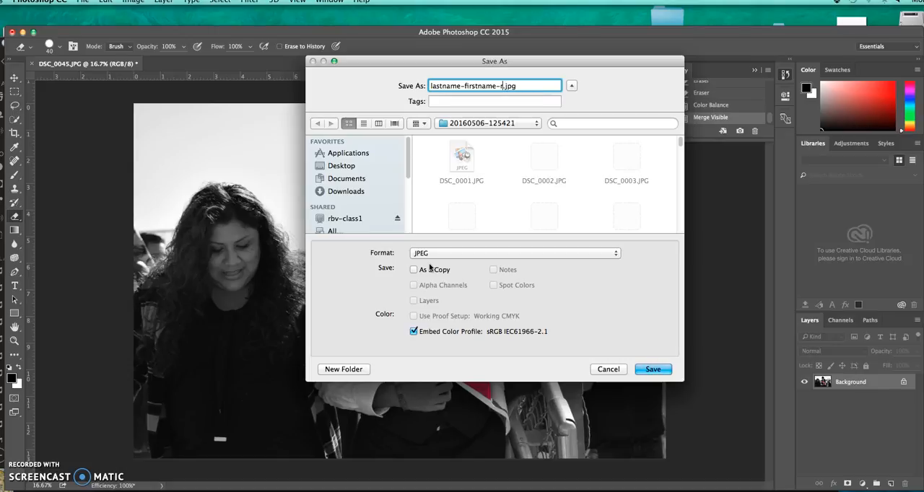
pyautogui.write('espect')
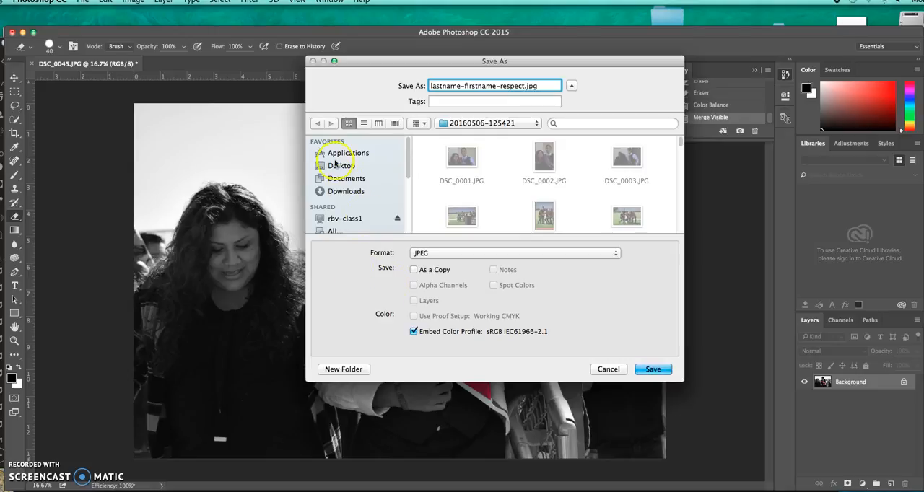
pyautogui.click(352, 220)
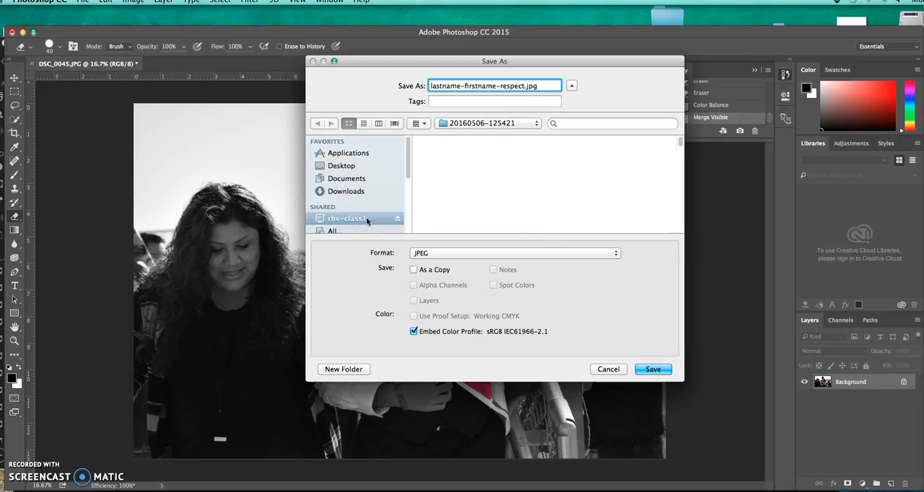
pyautogui.click(609, 370)
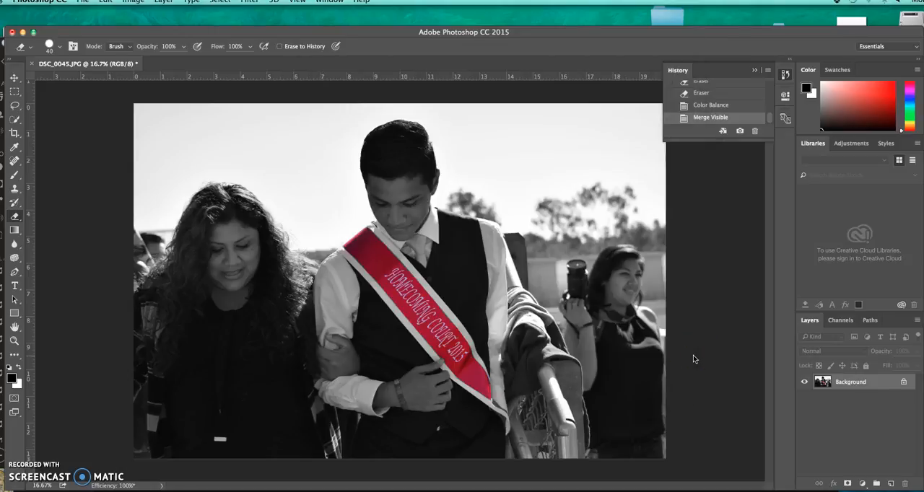